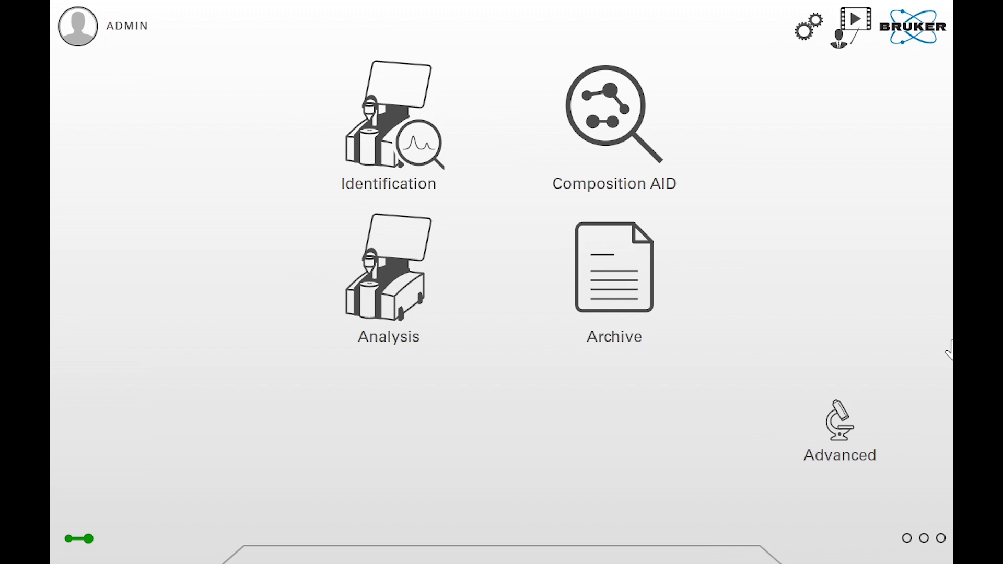
- Run Composition AID: measure the background, then measure the sample 'Solvent Mixture'
left_click(605, 118)
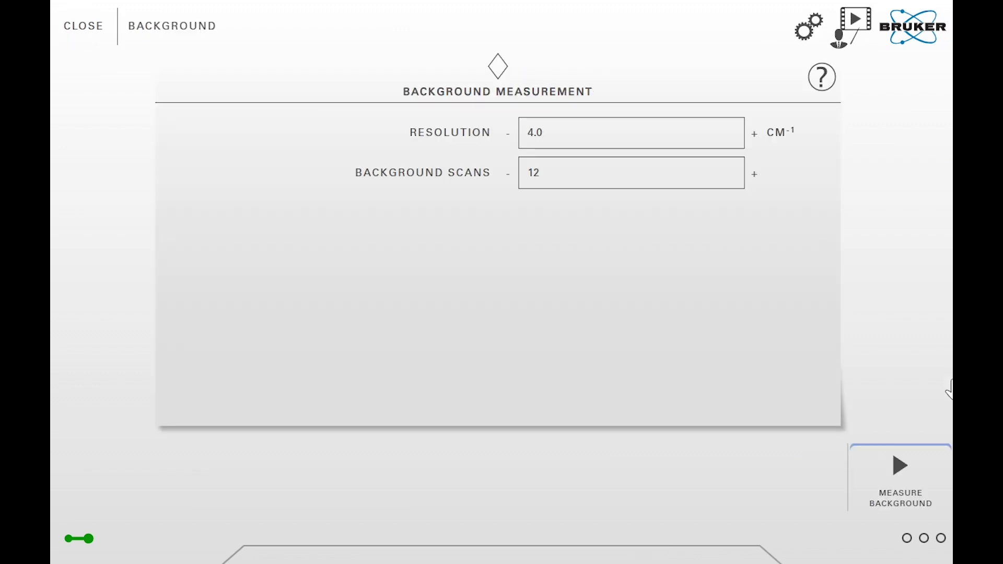
left_click(900, 488)
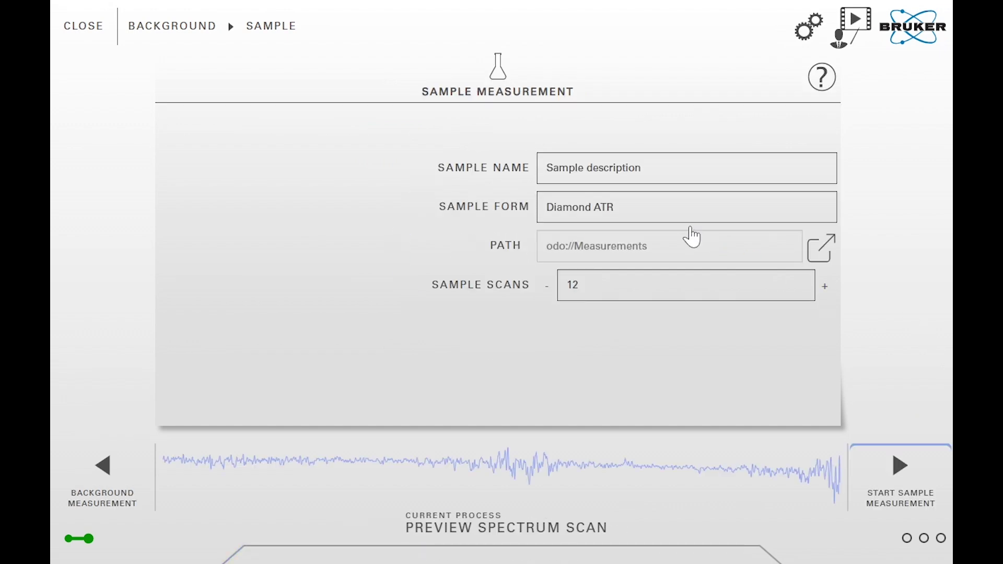
left_click(682, 208)
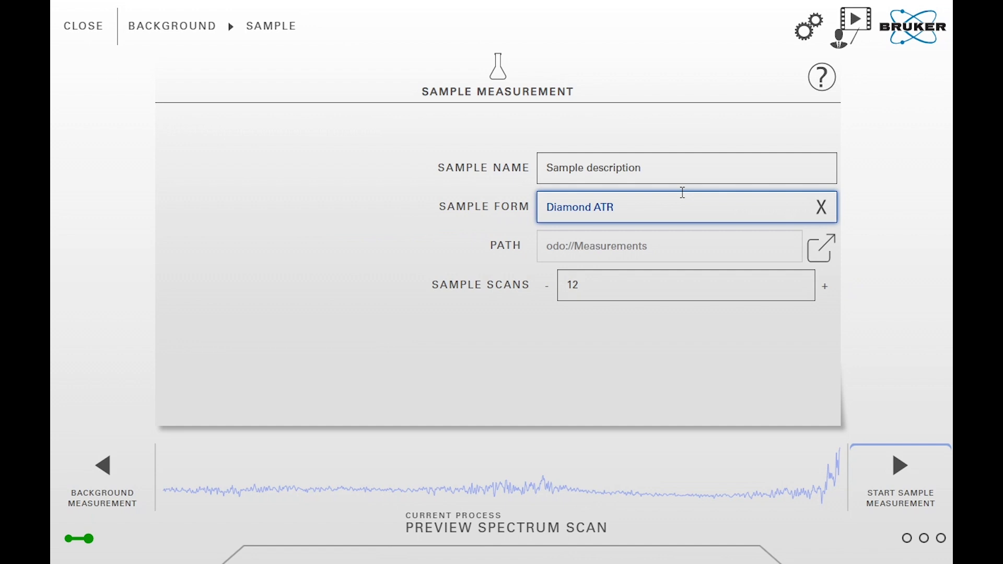
left_click(777, 170)
left_click(819, 169)
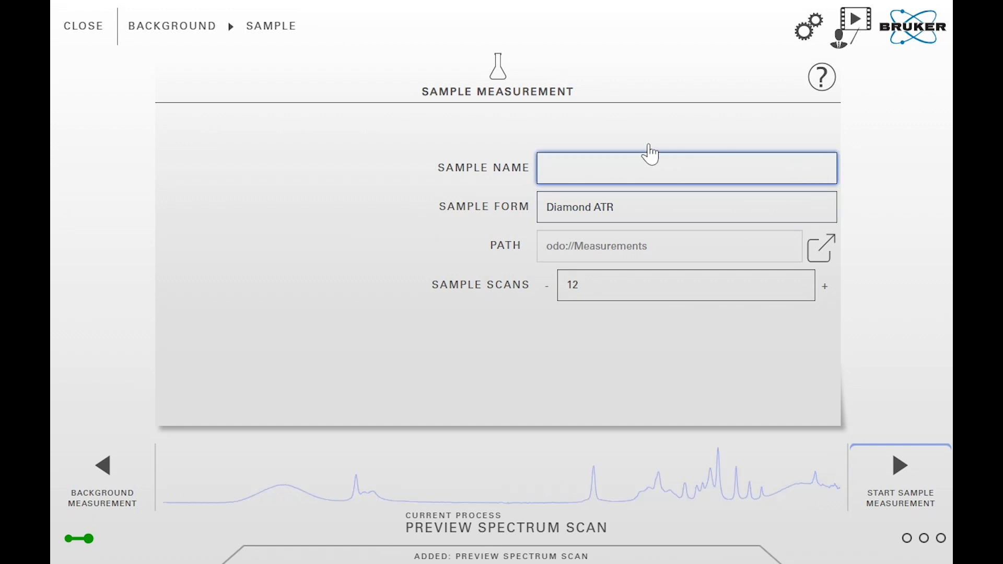
type("Solvent Mixture")
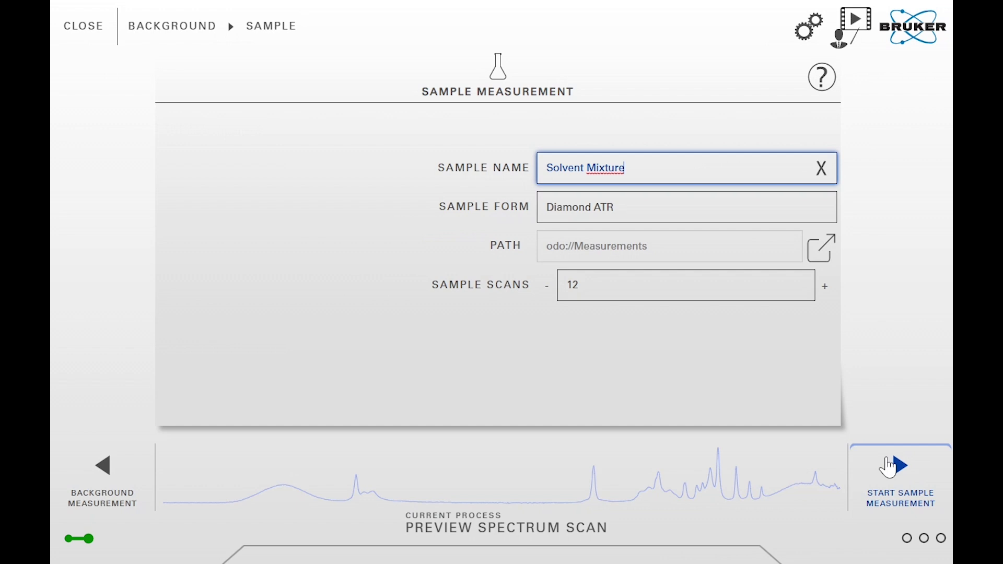
left_click(889, 467)
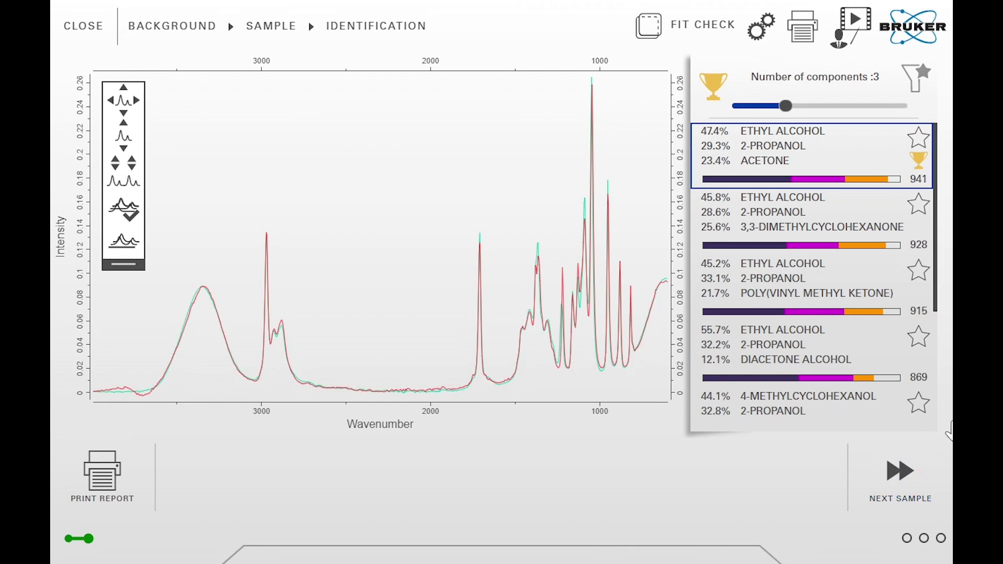
- Complete the Solvent Mixture measurement and load its ranked identification results
left_click(950, 430)
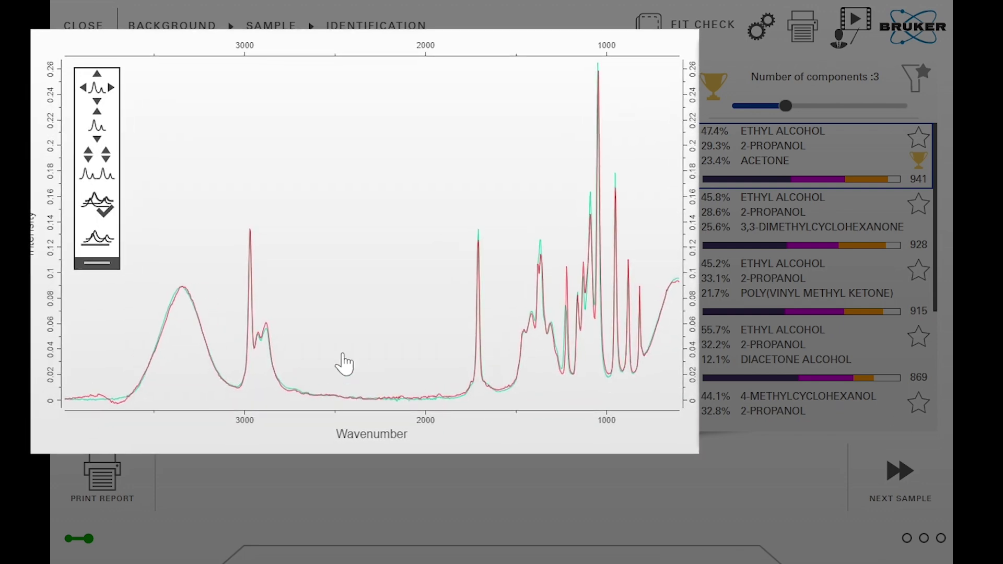
left_click(93, 213)
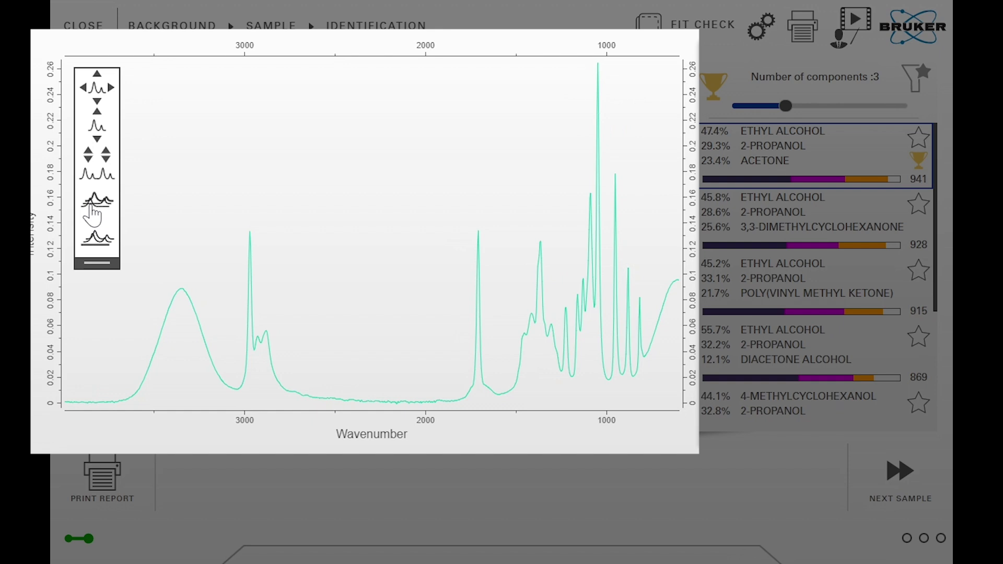
left_click(94, 214)
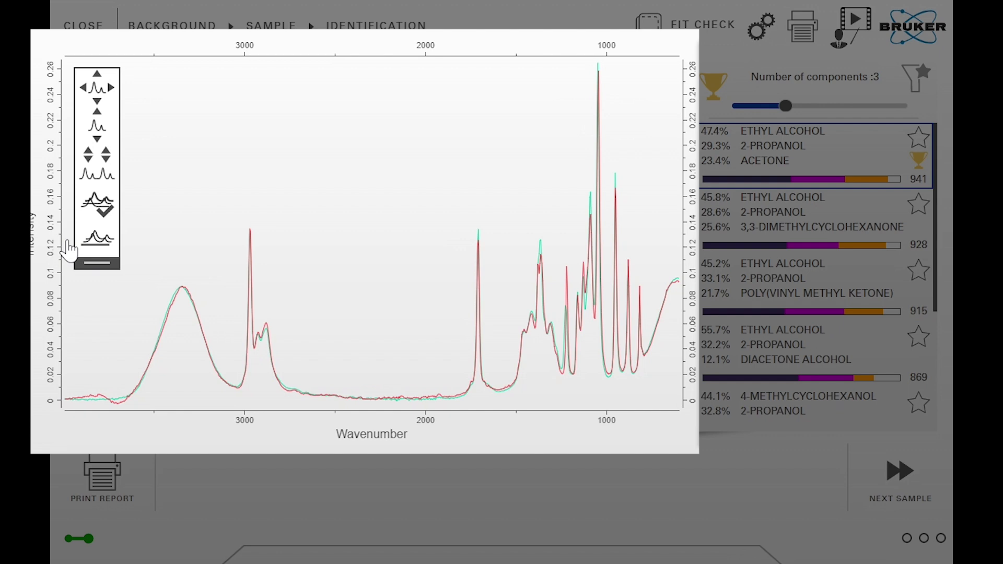
left_click(89, 246)
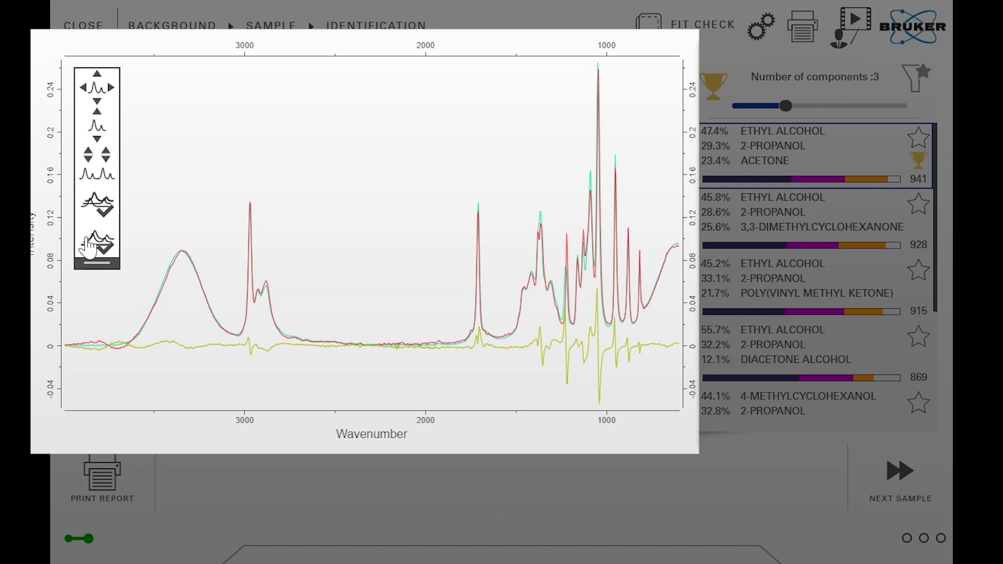
left_click(89, 246)
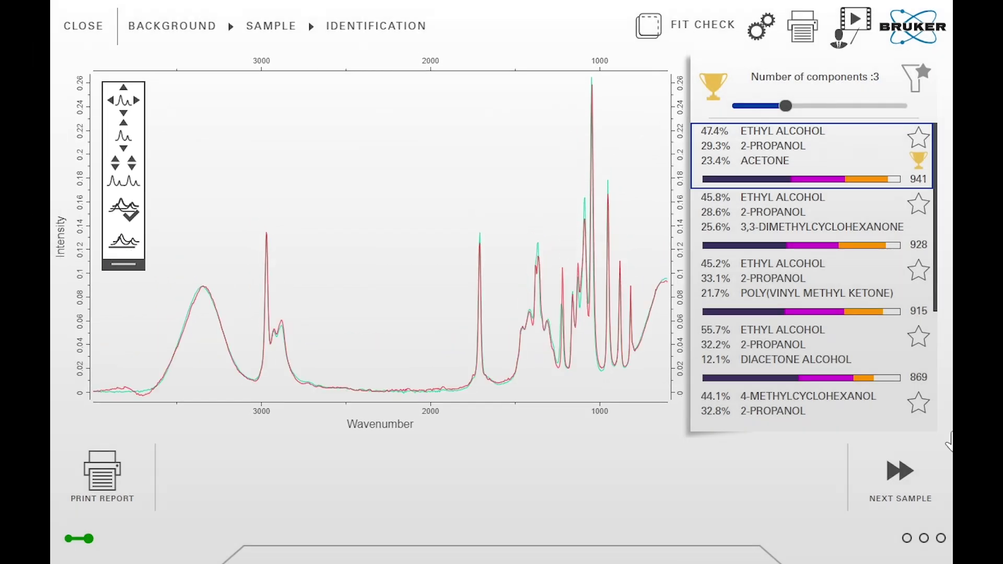
- Inspect the 3,3-dimethylcyclohexanone and poly(vinyl methyl ketone) mixture fits
left_click(756, 230)
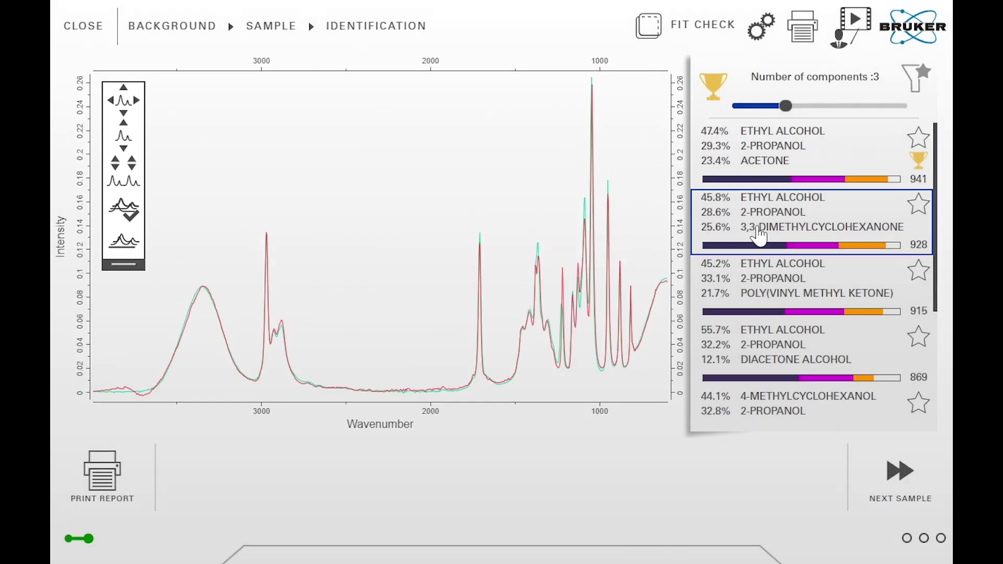
left_click(765, 292)
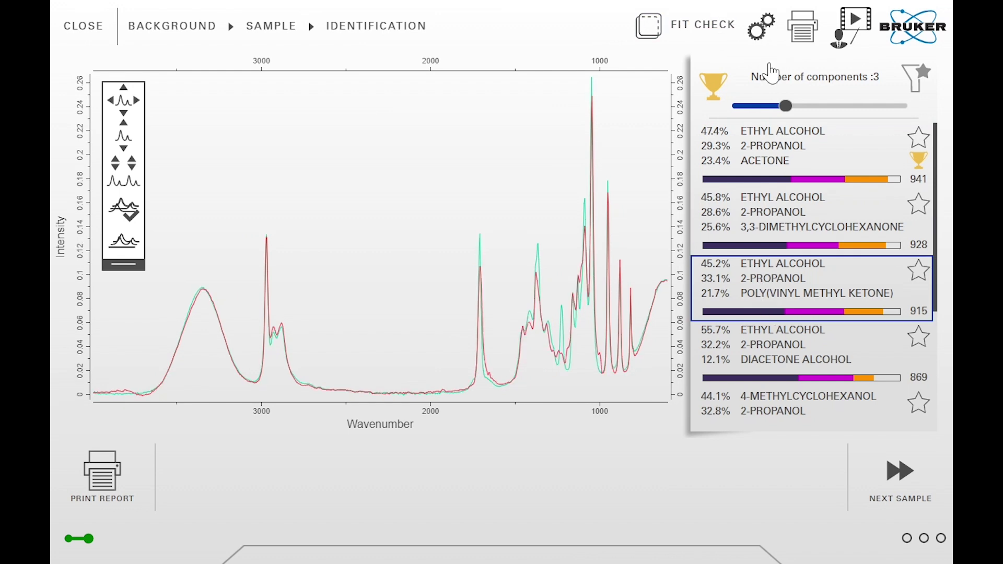
- List four-component fits, view the second one, then limit results to two components
left_click_drag(786, 107, 808, 106)
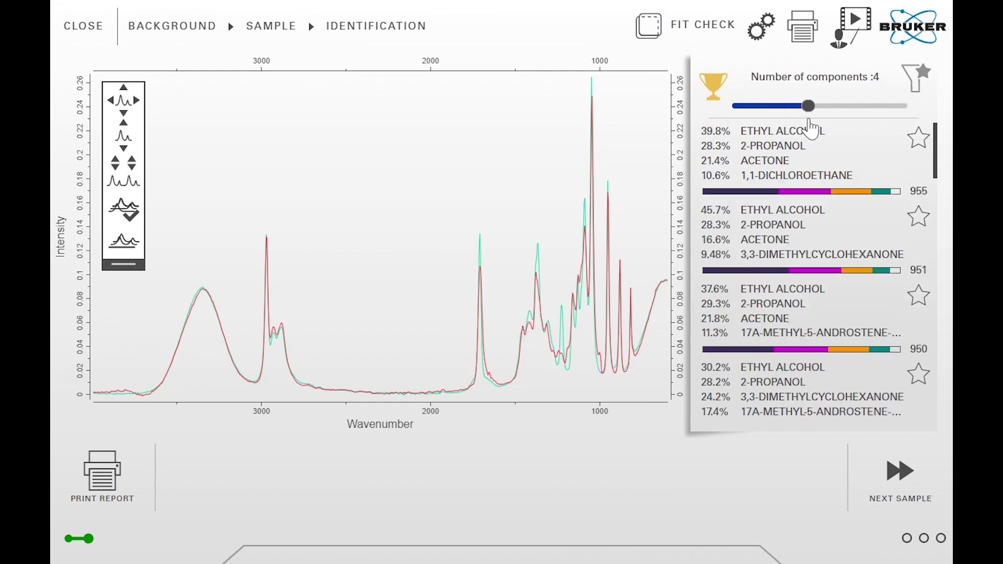
left_click(805, 229)
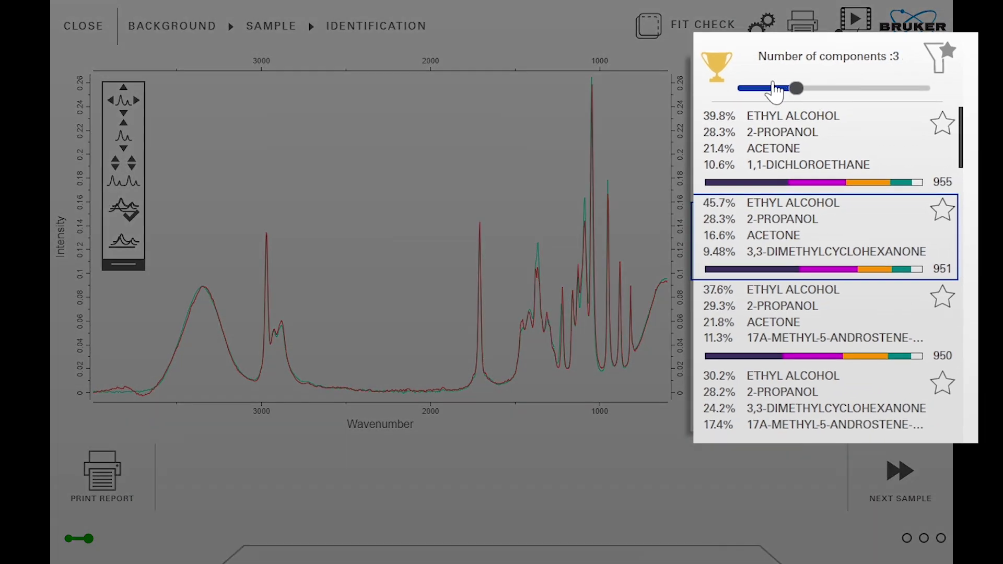
left_click_drag(820, 90, 771, 89)
left_click(773, 138)
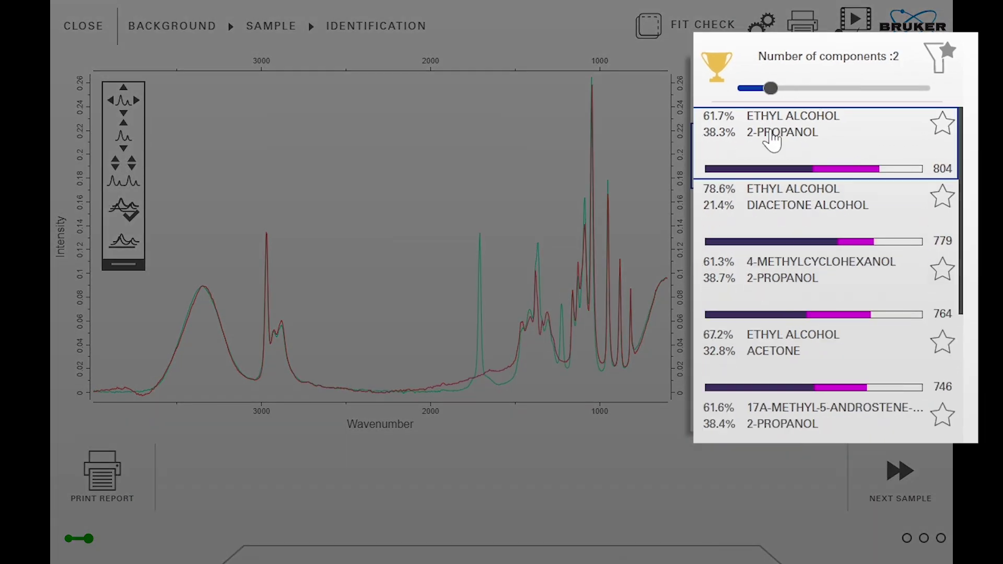
- Favourite the two 2-propanol mixture hits and the top three-component hit
left_click(946, 271)
left_click(943, 198)
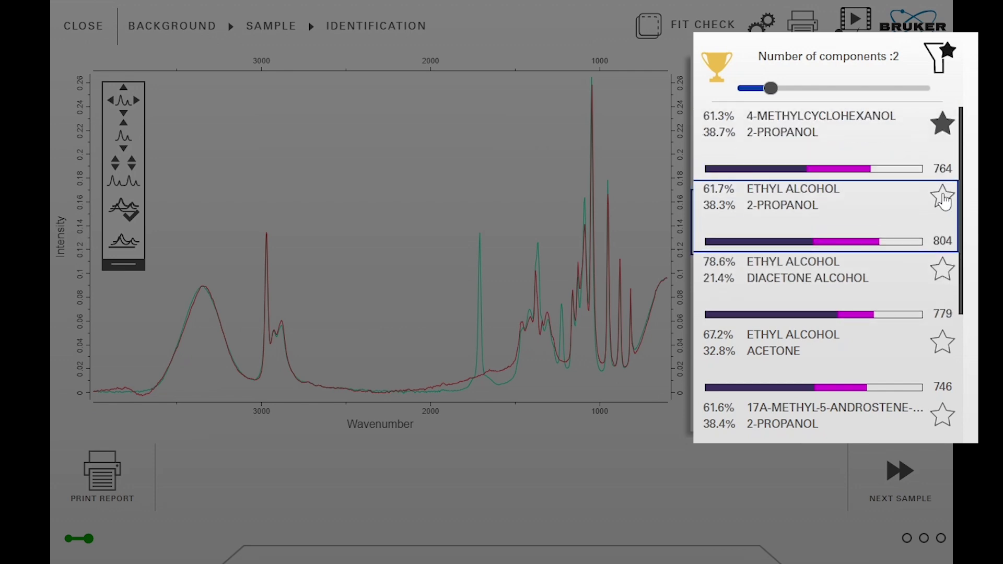
left_click(797, 89)
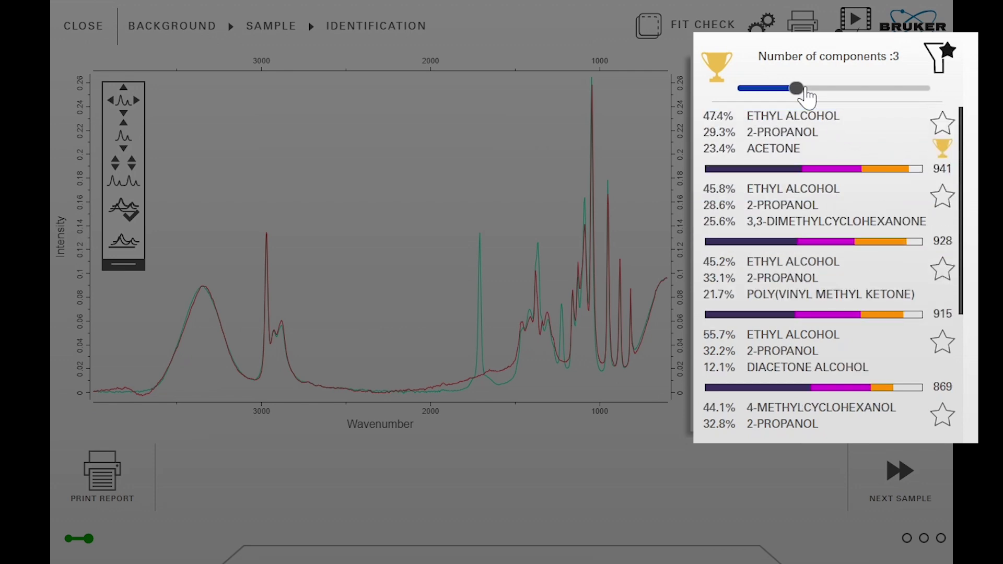
left_click(938, 123)
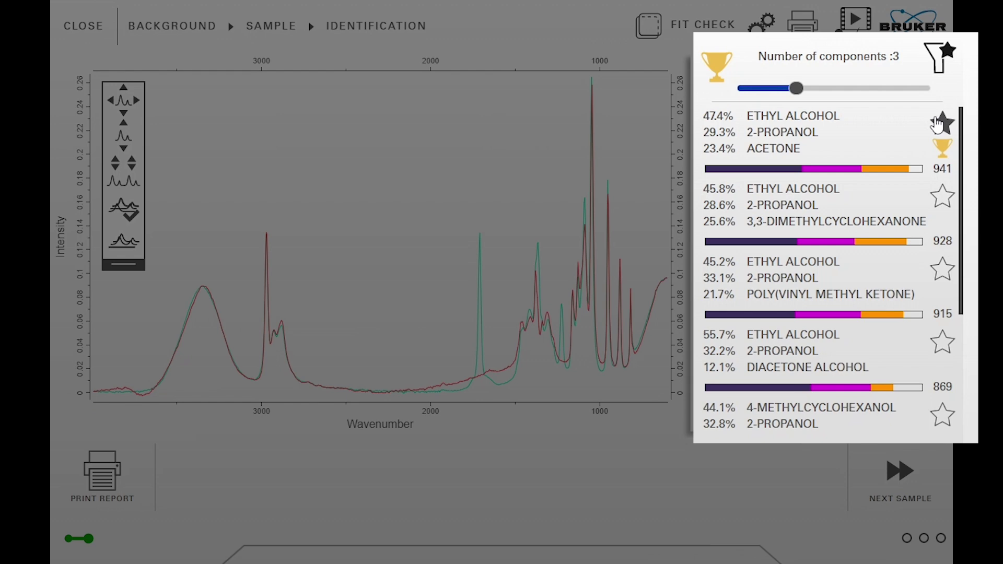
- Show only favourites, unfavourite all three, and select the 941-scoring result
left_click(937, 61)
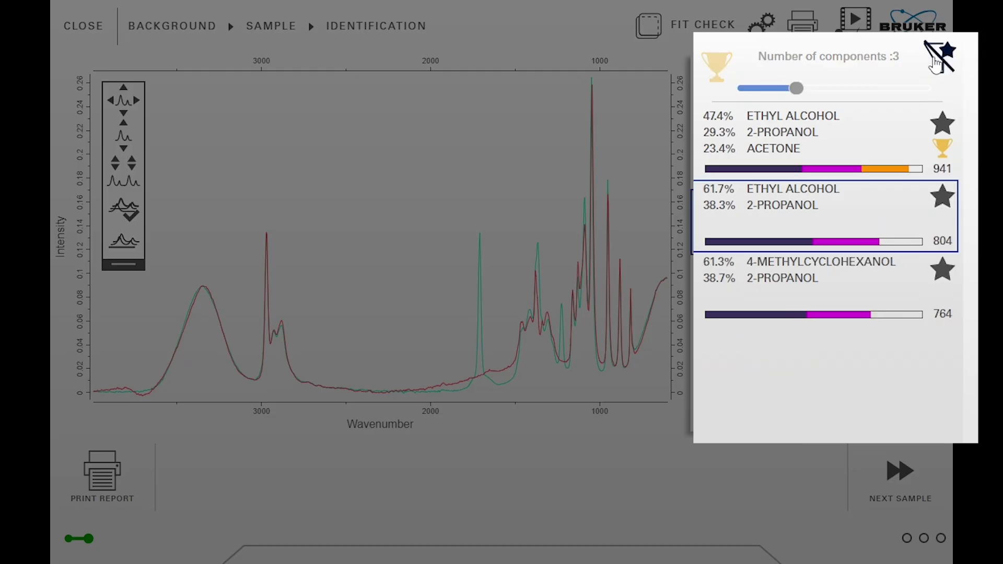
left_click(944, 270)
left_click(943, 198)
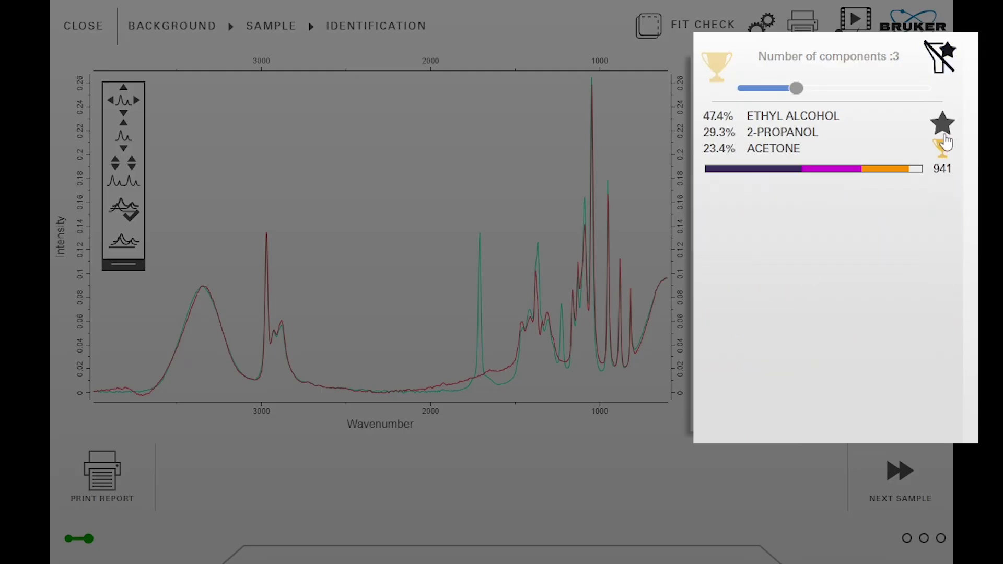
left_click(943, 126)
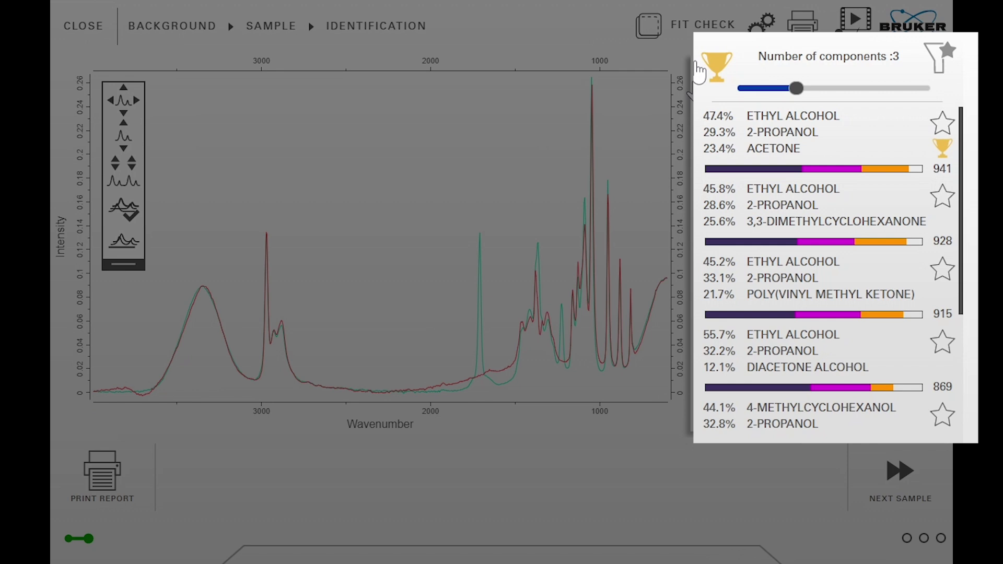
left_click(715, 73)
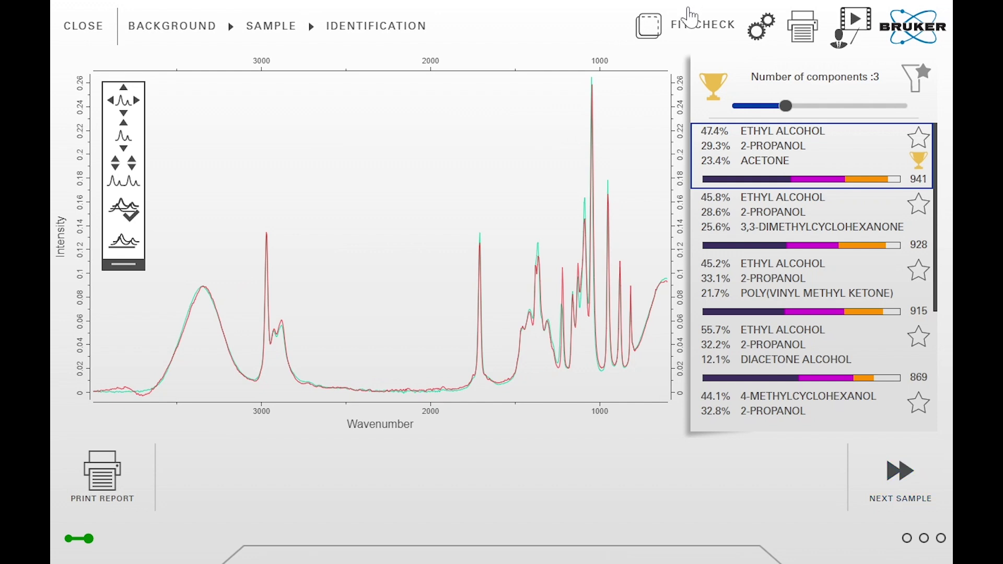
- Open Fit Check for the chosen result, keeping Hit value as the plot metric
left_click(713, 41)
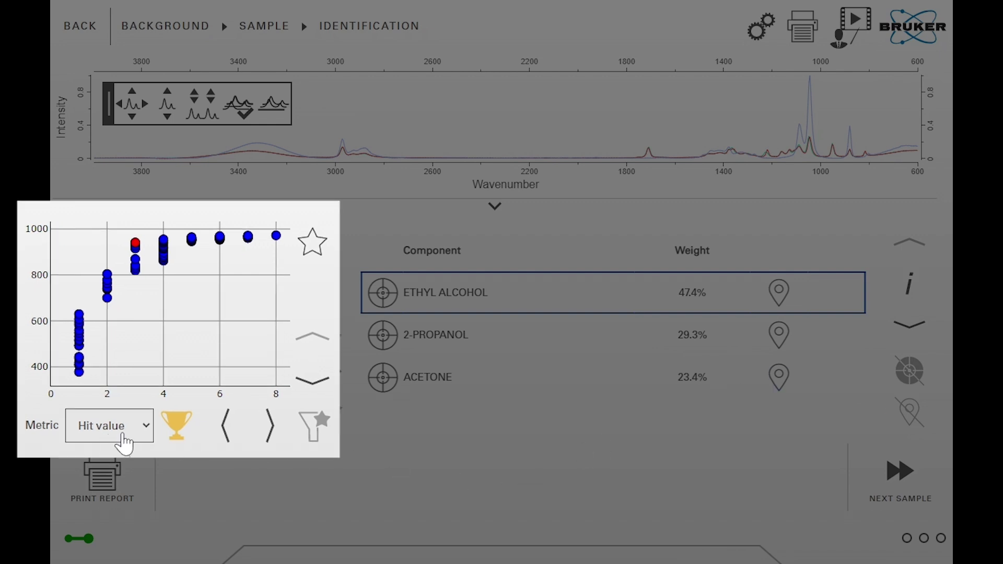
left_click(147, 435)
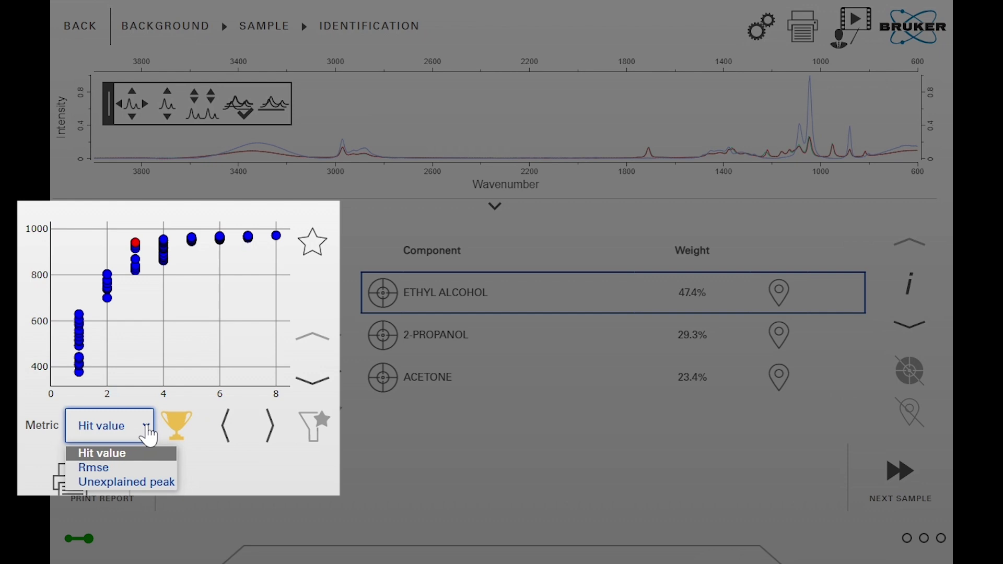
left_click(148, 435)
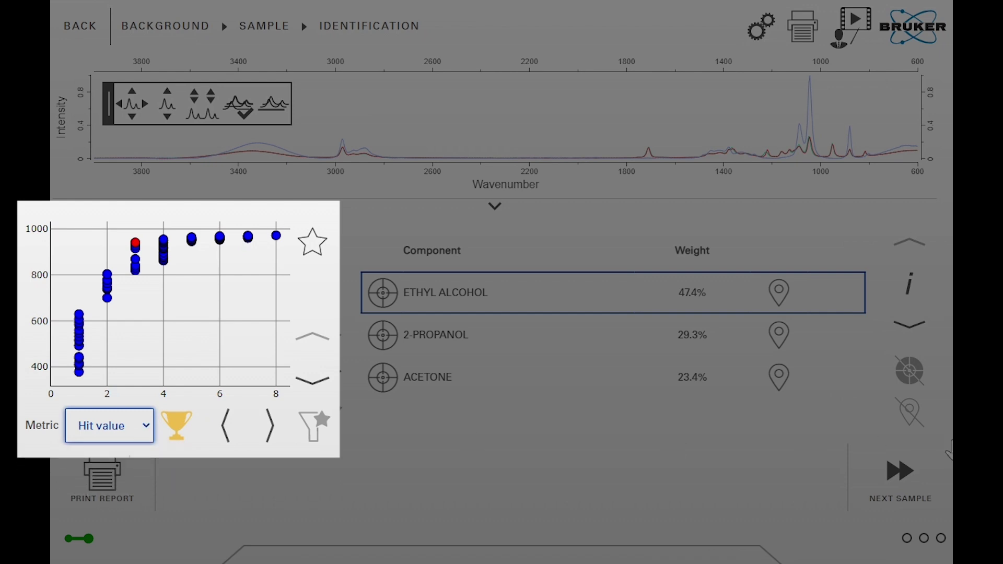
- Browse candidate solutions to the x=2 fit, zooming the chart to x 2–5 and back
left_click(107, 284)
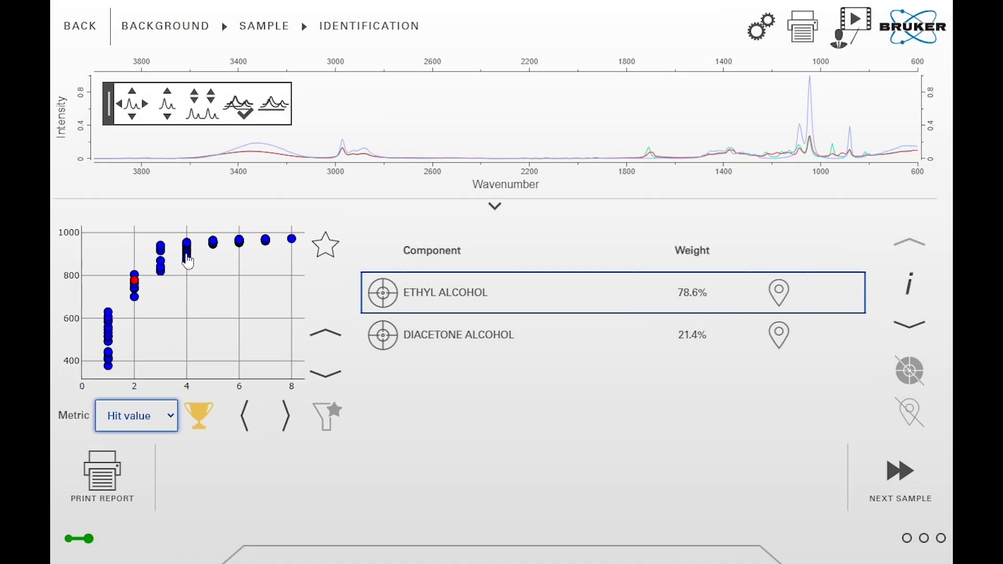
left_click(187, 253)
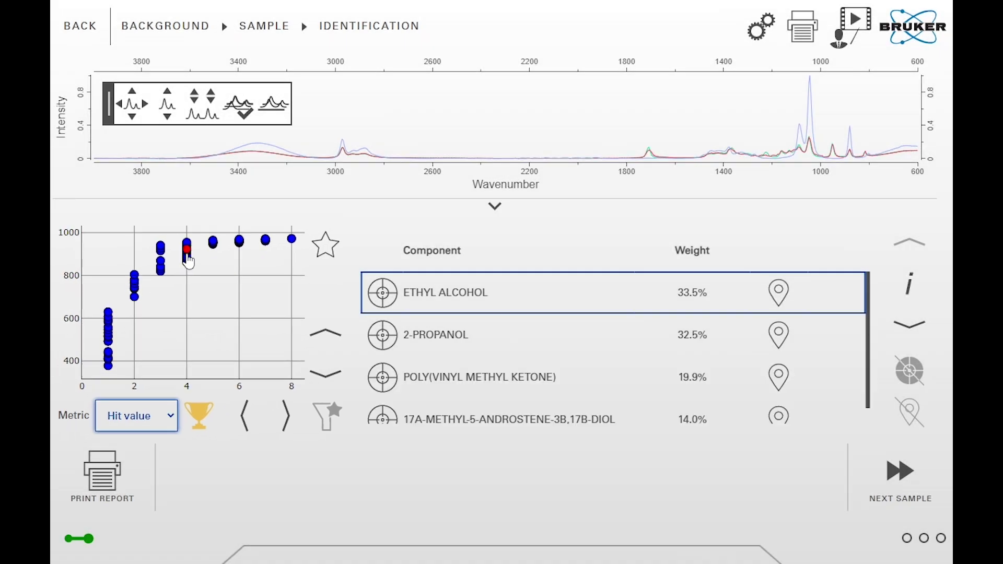
left_click(247, 419)
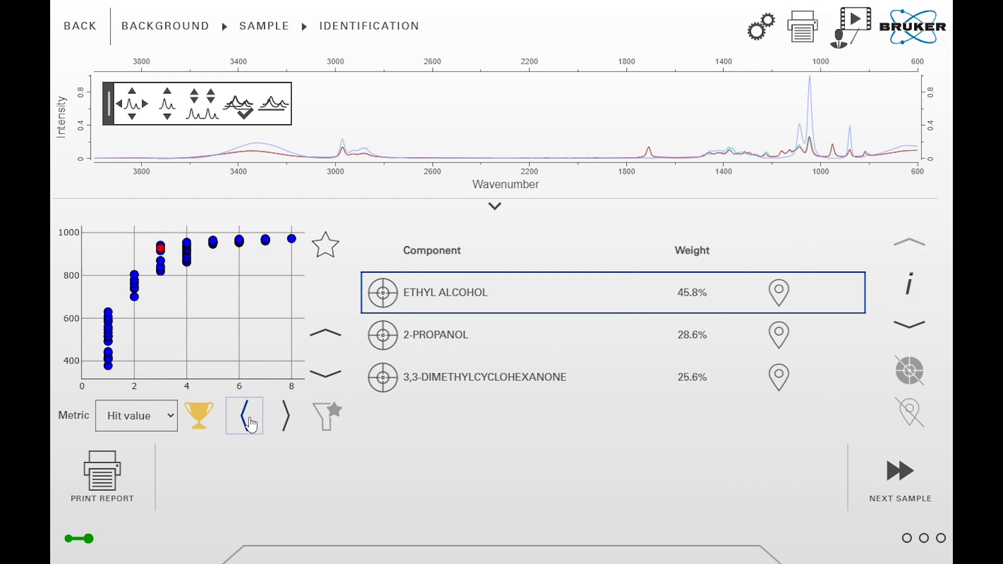
left_click(328, 378)
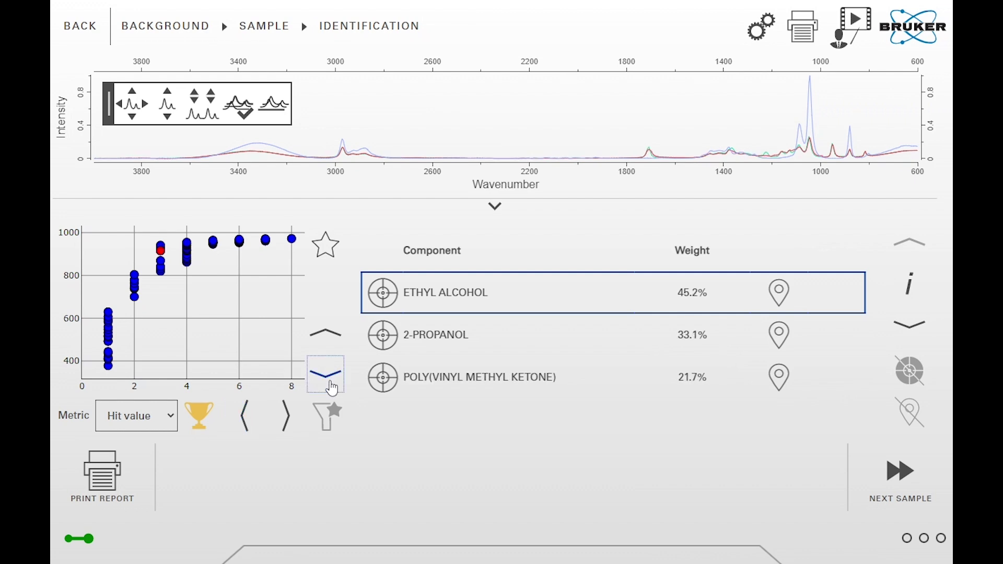
left_click(329, 384)
left_click(247, 417)
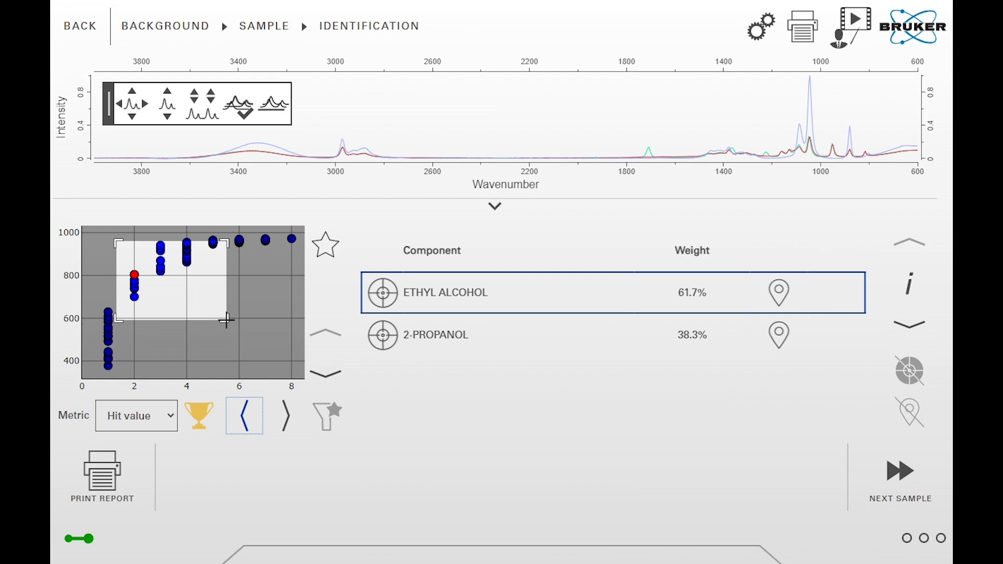
left_click_drag(122, 244, 226, 320)
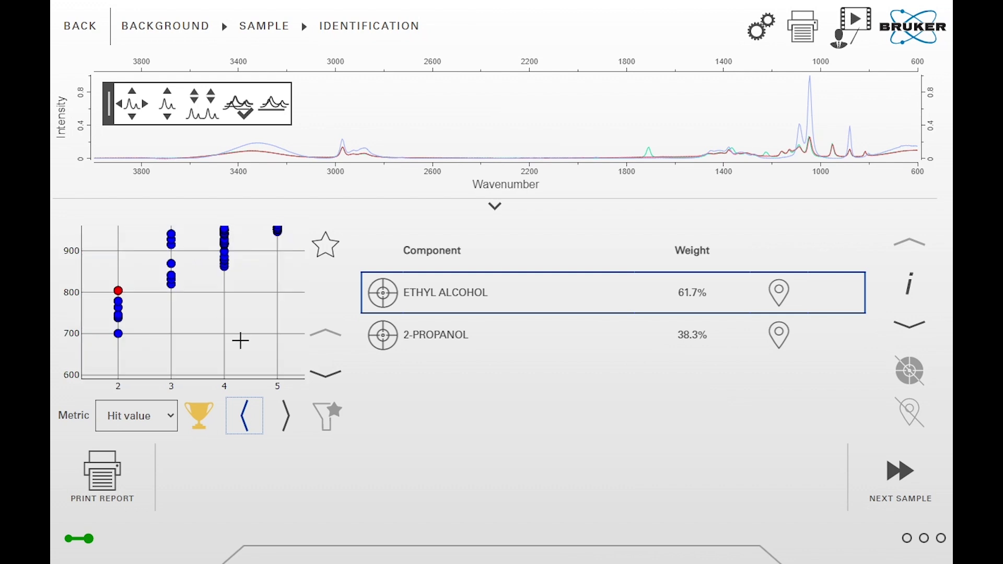
double_click(246, 312)
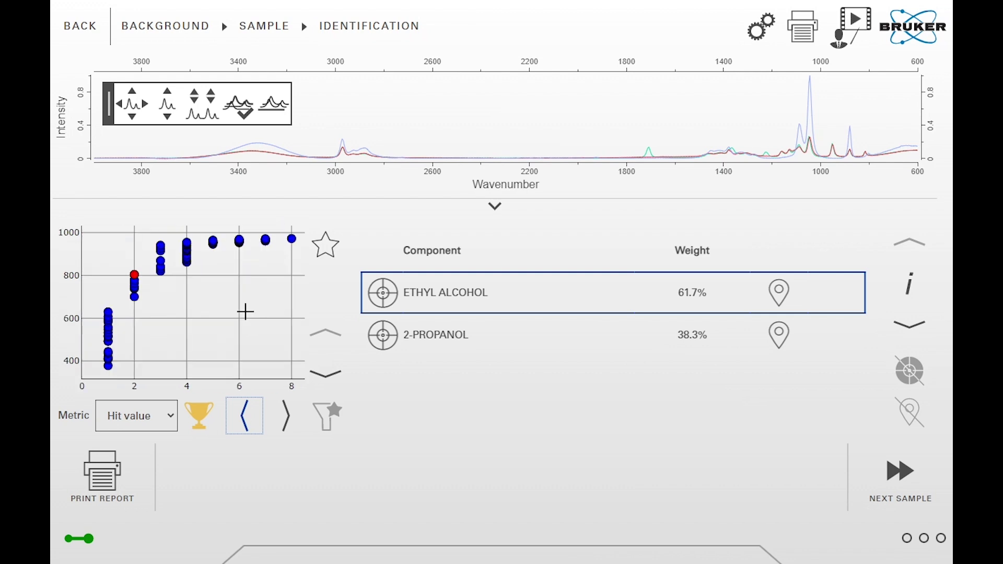
- Favourite the x=2 and top x=3 solutions, then toggle the favourites filter on and off
left_click(325, 246)
left_click(160, 250)
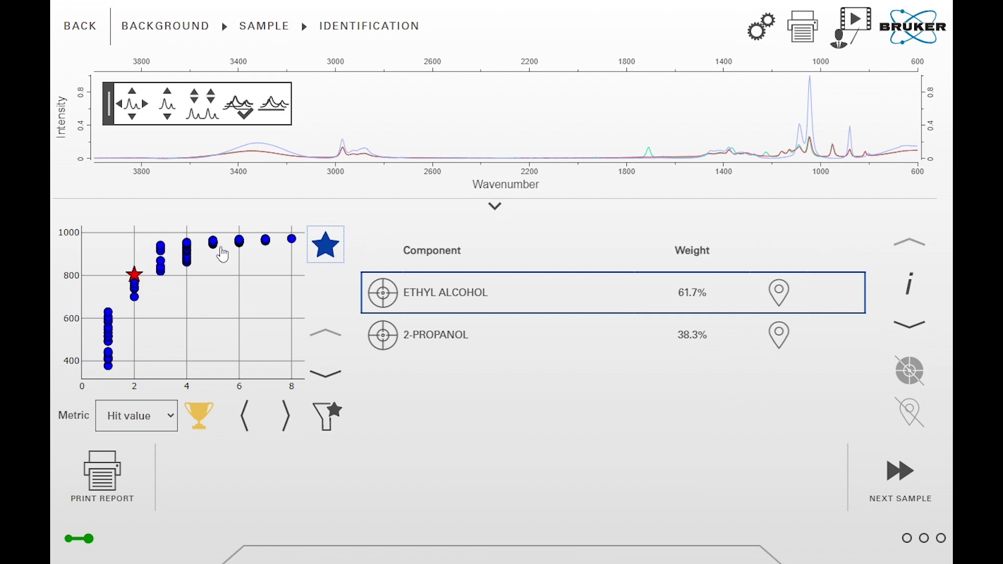
left_click(325, 250)
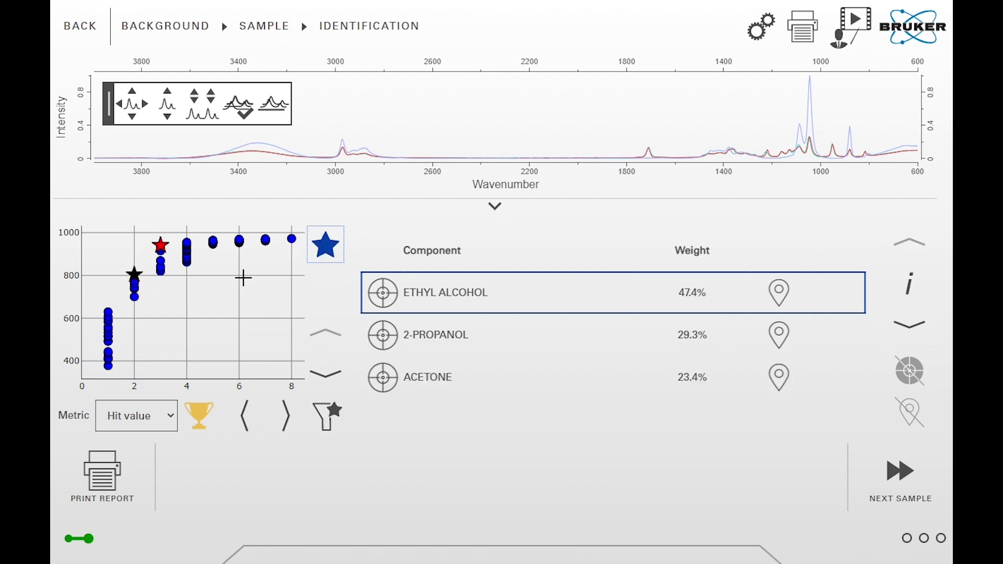
left_click(327, 418)
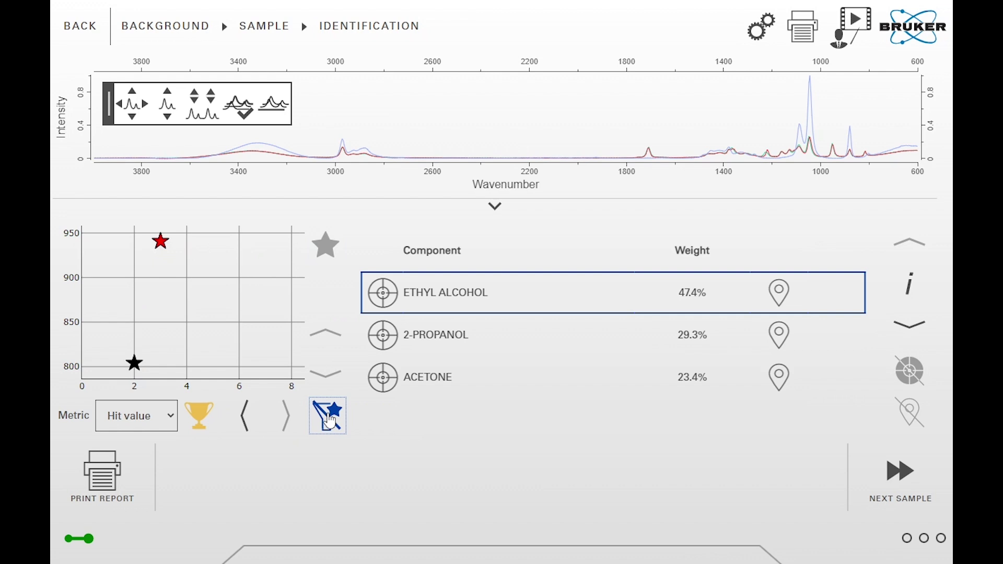
left_click(329, 418)
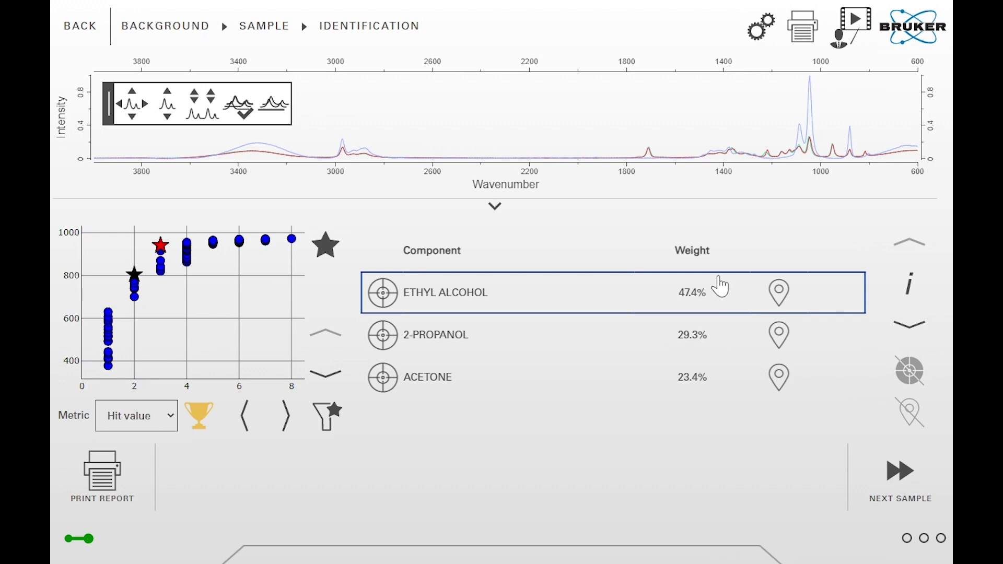
- Inspect the 2-propanol and acetone components and overlay all component spectra on the sample
left_click(587, 346)
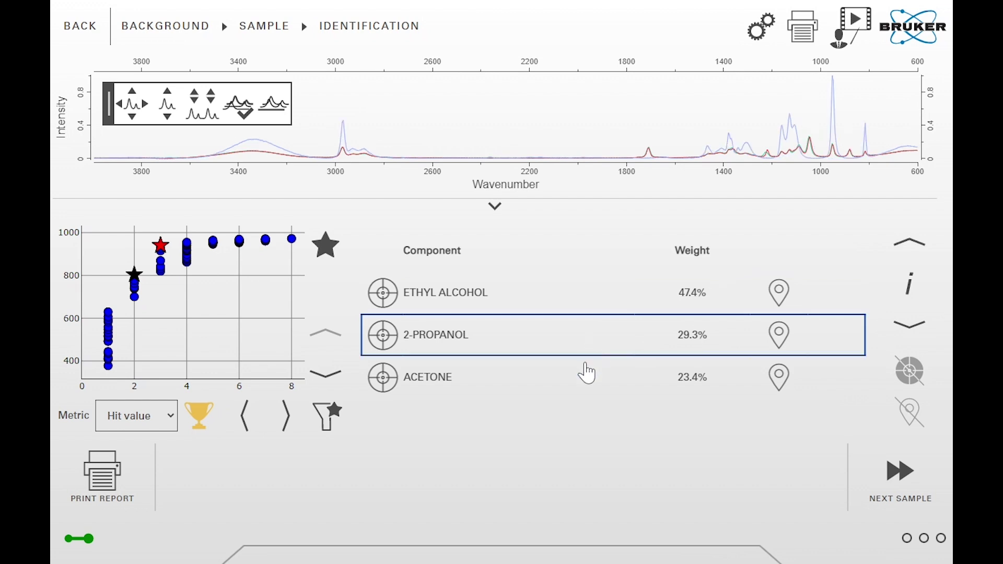
left_click(587, 378)
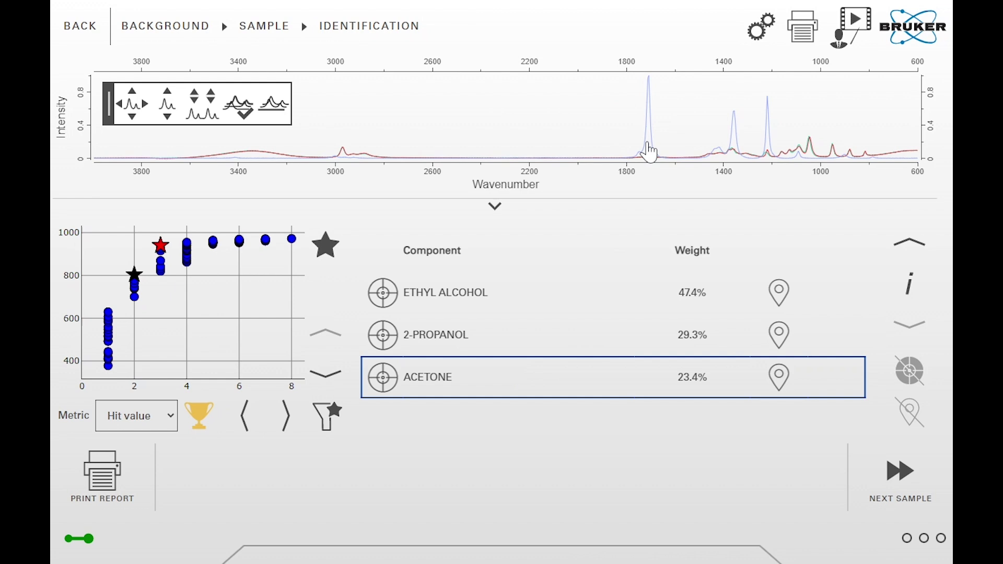
left_click(214, 103)
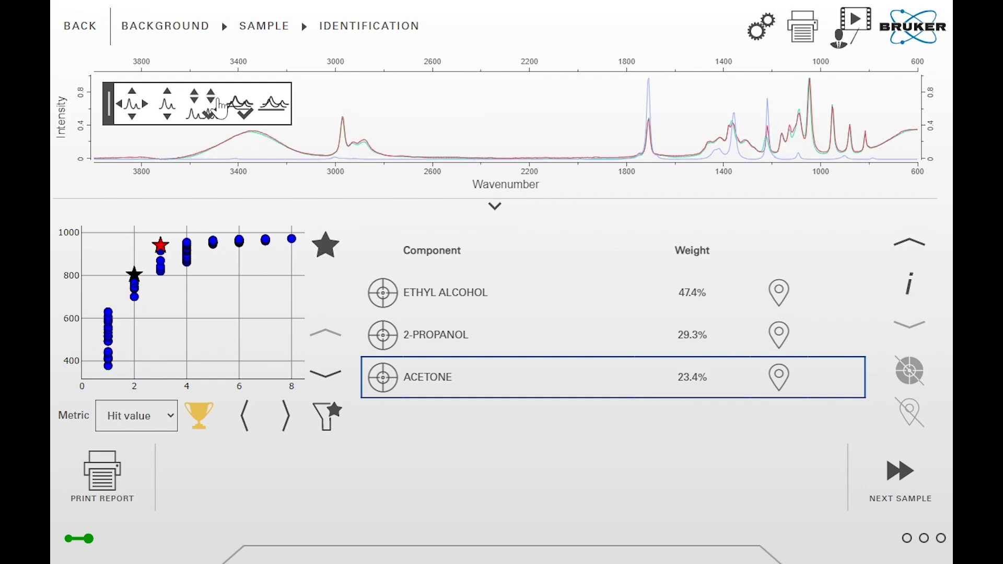
left_click(453, 343)
left_click(461, 307)
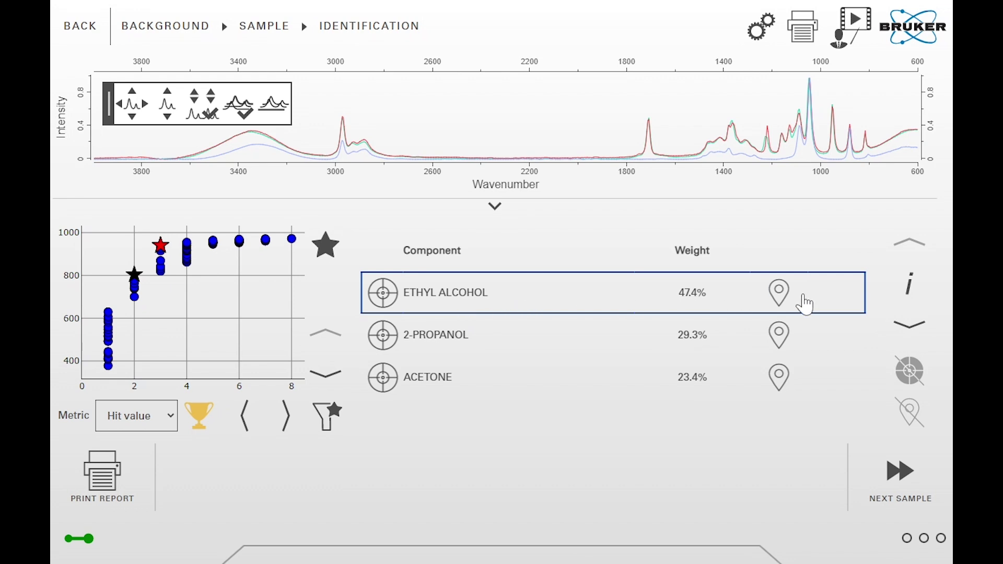
- Pin the ethyl alcohol, 2-propanol and acetone spectra, unpin acetone, then remove all pins
left_click(778, 294)
left_click(778, 334)
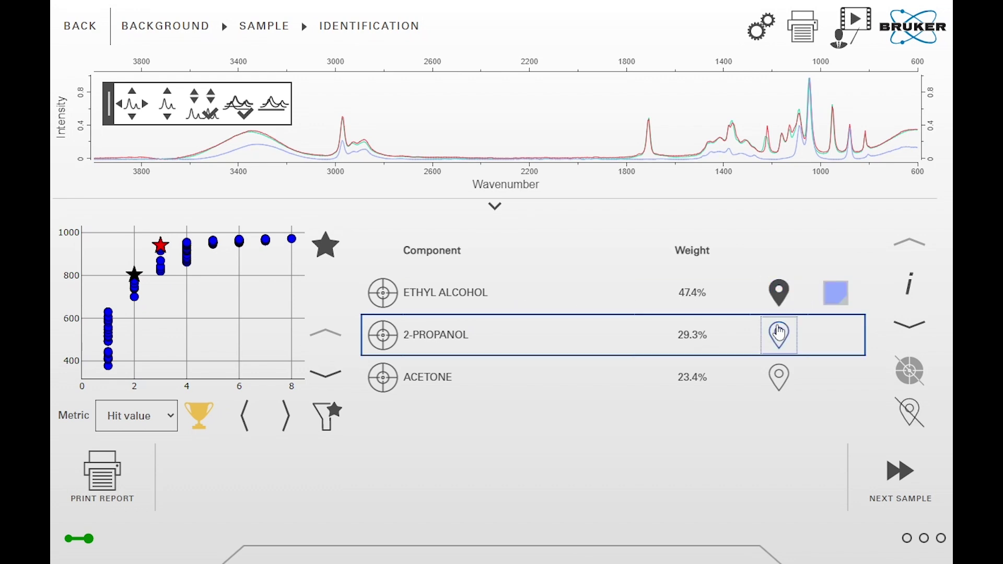
left_click(780, 377)
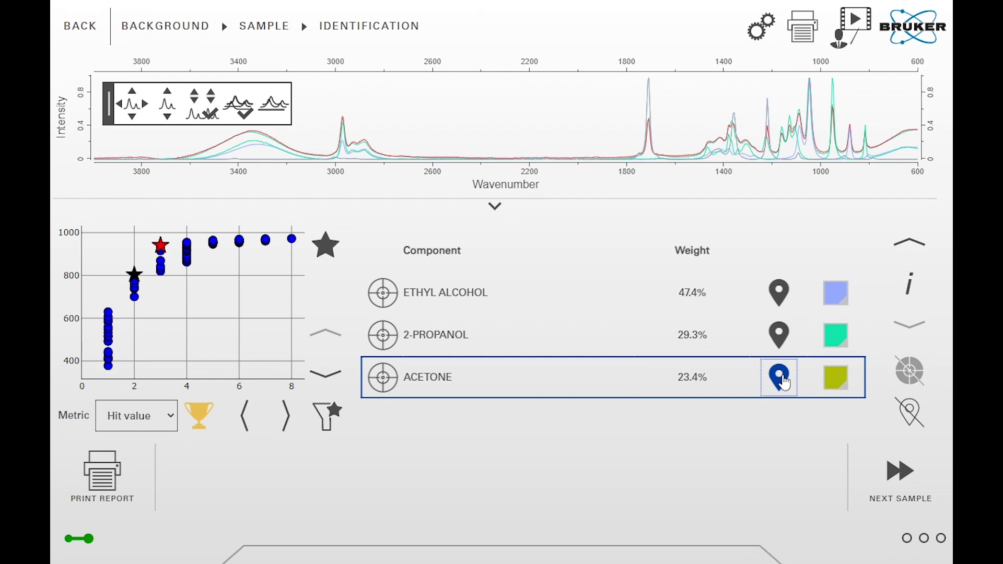
left_click(782, 380)
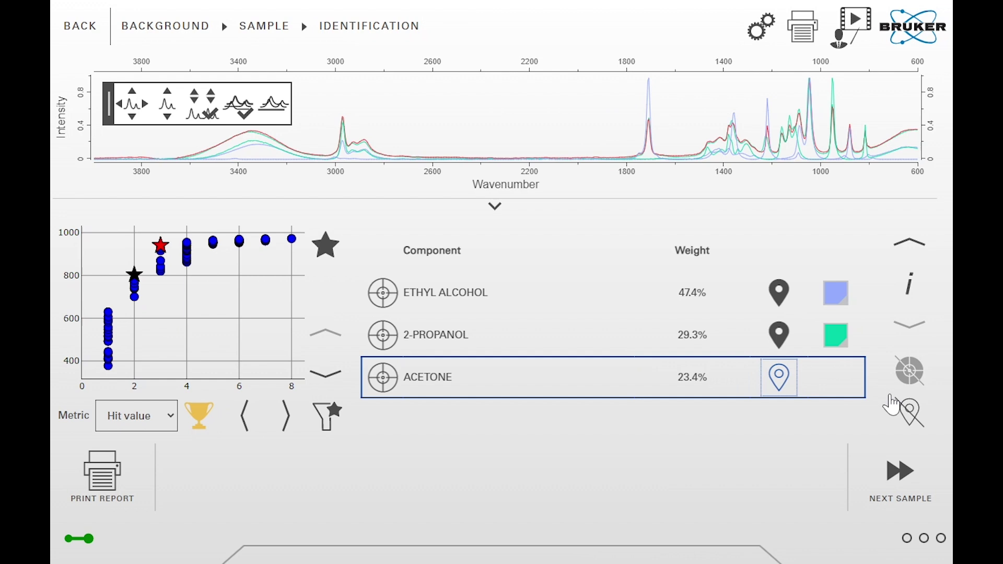
left_click(907, 410)
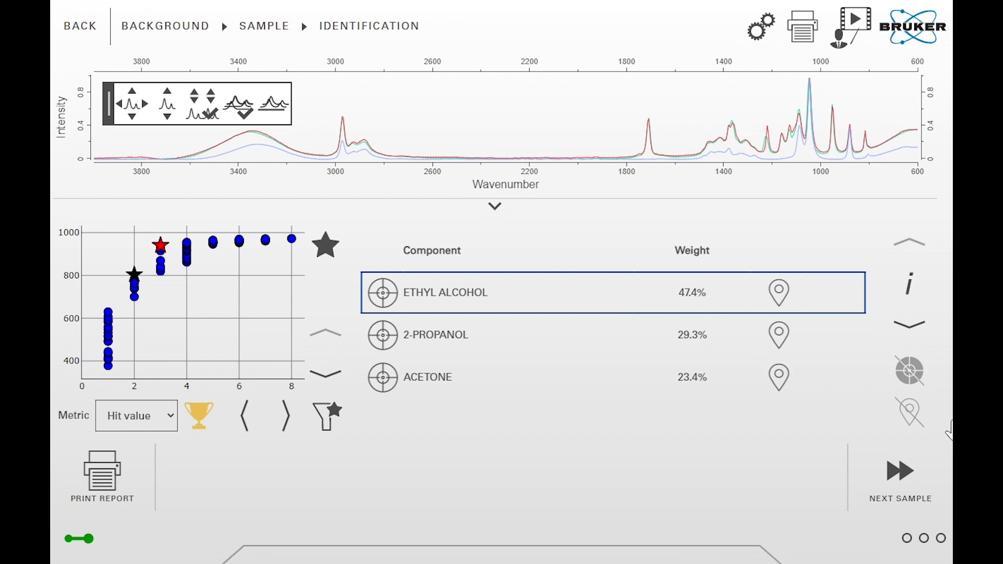
left_click(382, 292)
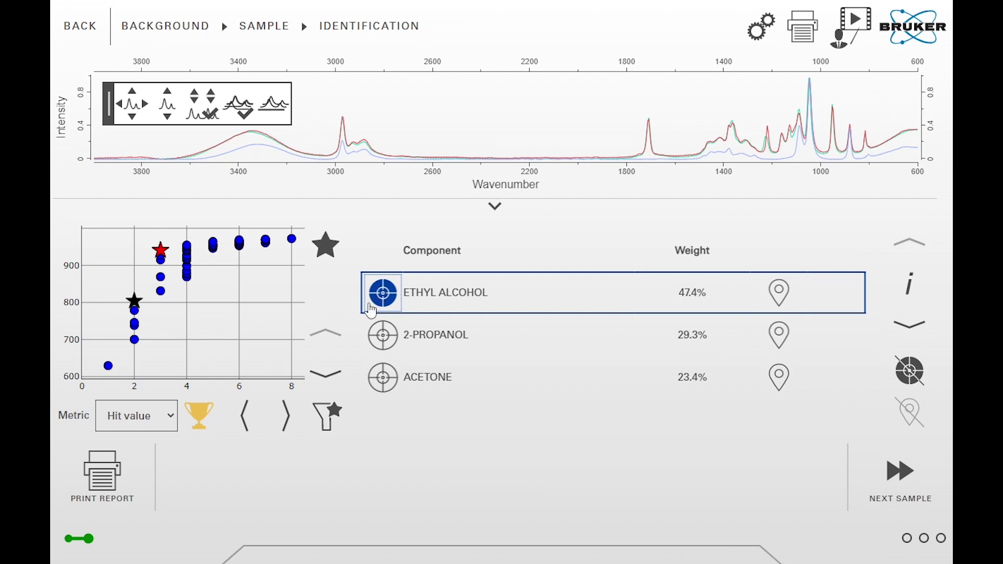
left_click(383, 335)
left_click(392, 386)
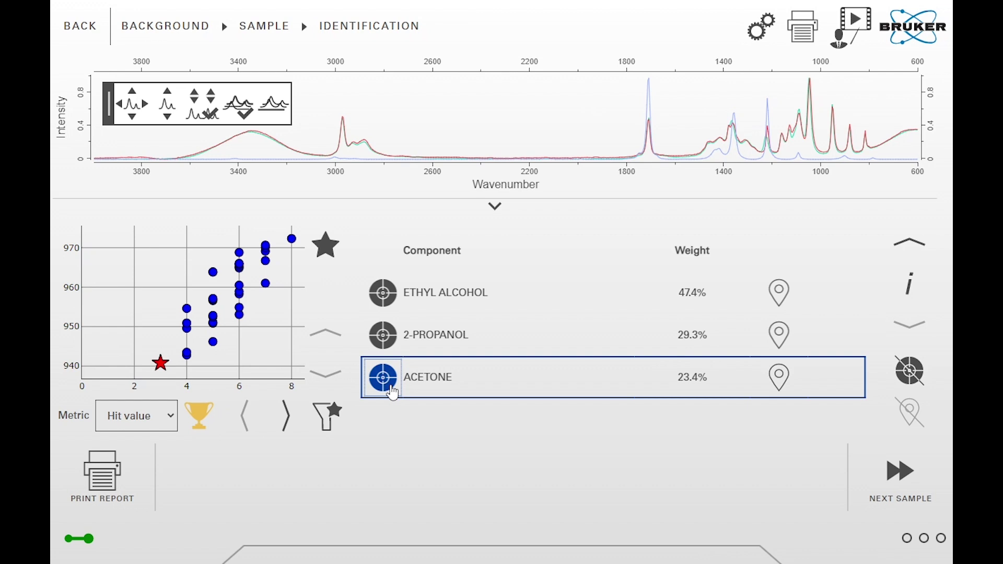
left_click(392, 386)
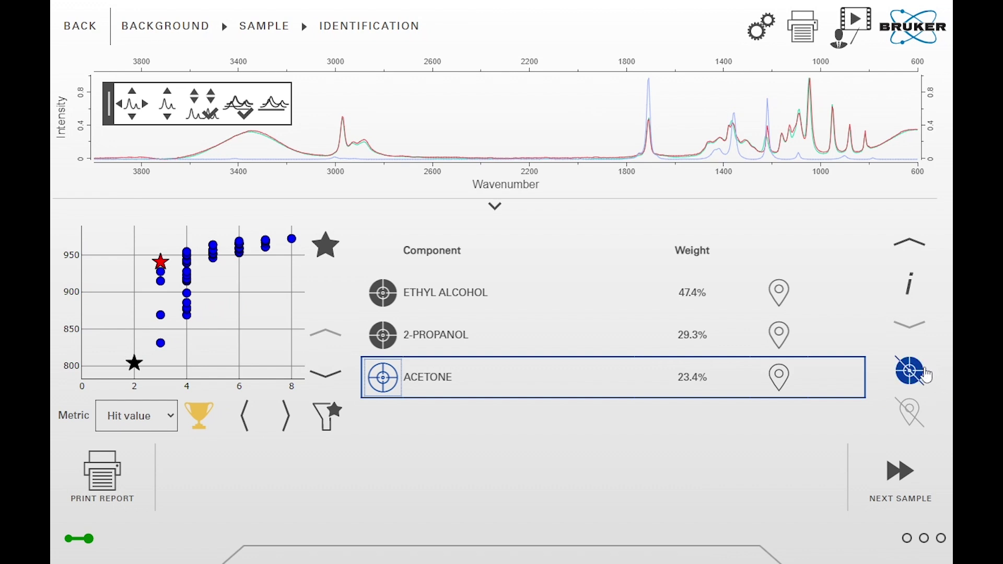
left_click(919, 374)
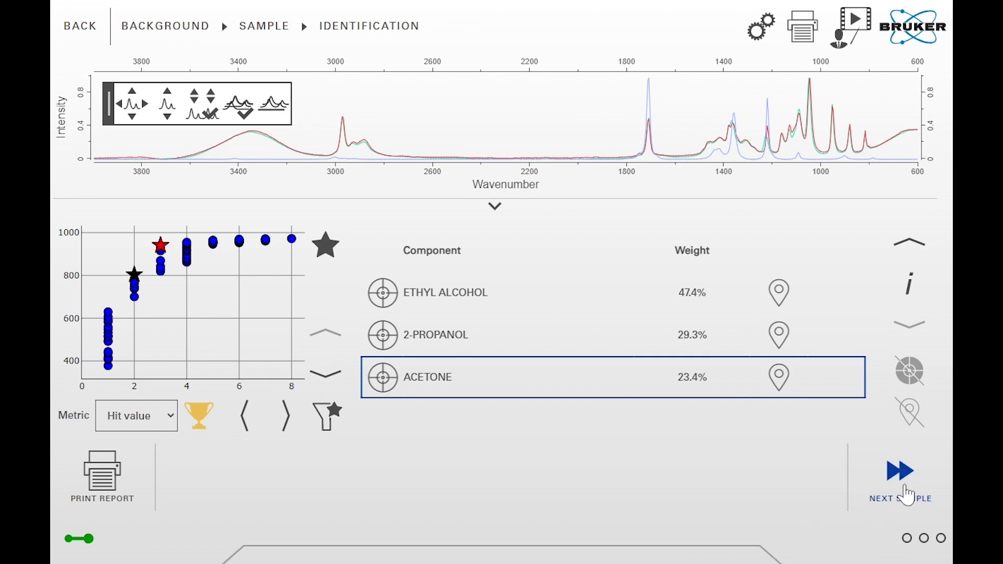
- Go to the next sample's measurement setup, named 'Solvent Mixture' with 12 scans
left_click(898, 472)
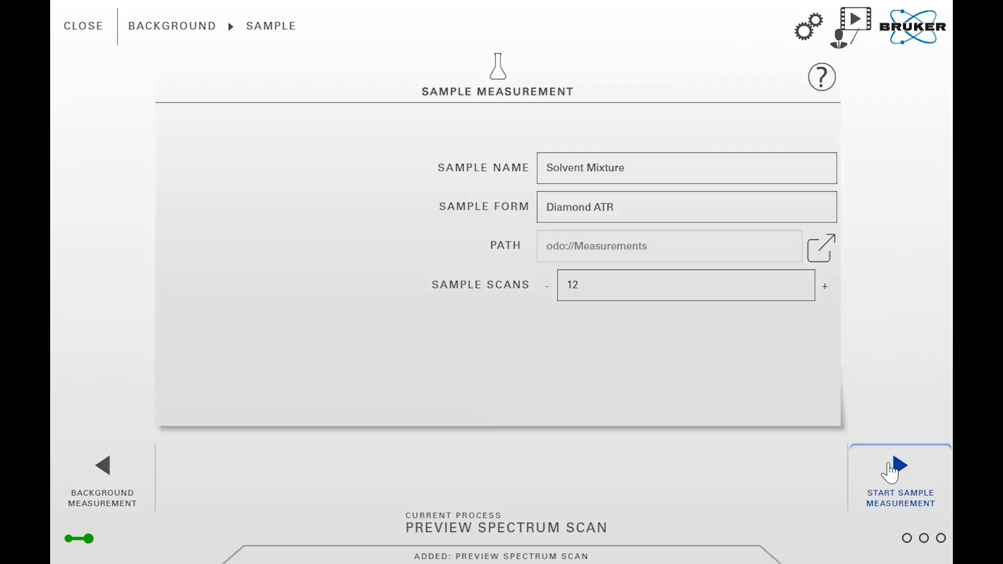